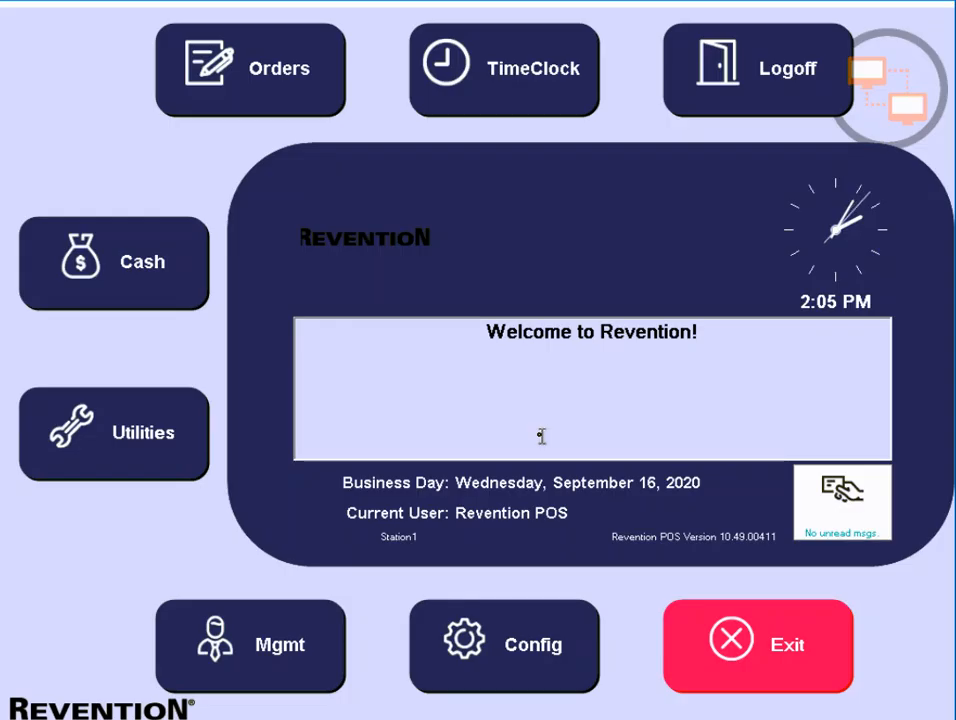
Enable Auto Clock-Out Employees on Close Day in System options, then return to the Configuration menu.
{"action": "left_click", "coordinate": [538, 622]}
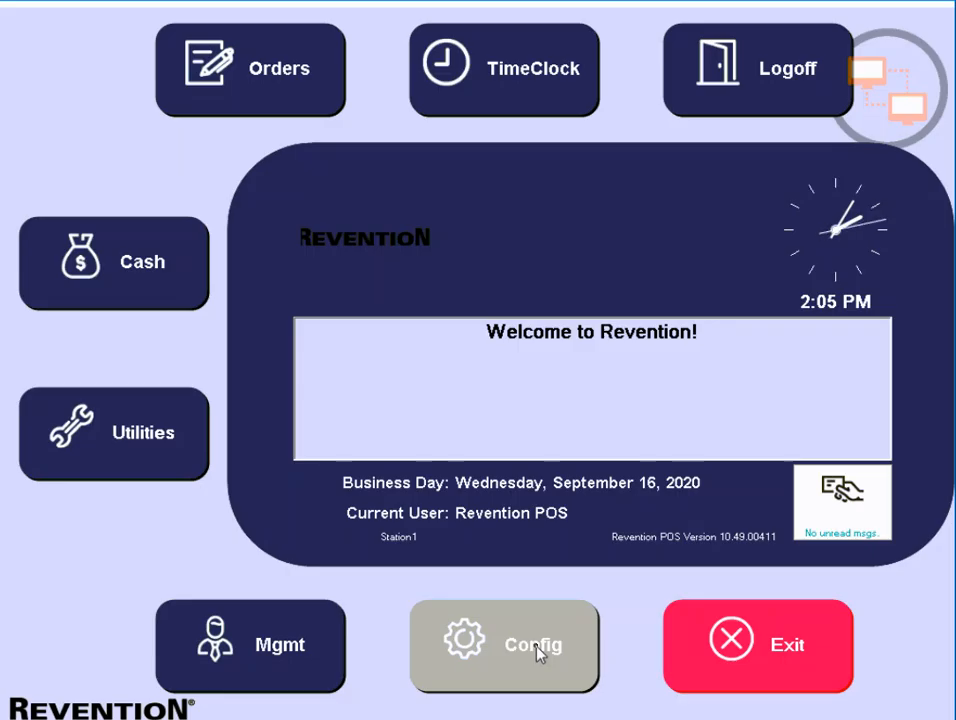
{"action": "left_click", "coordinate": [537, 646]}
{"action": "left_click", "coordinate": [365, 333]}
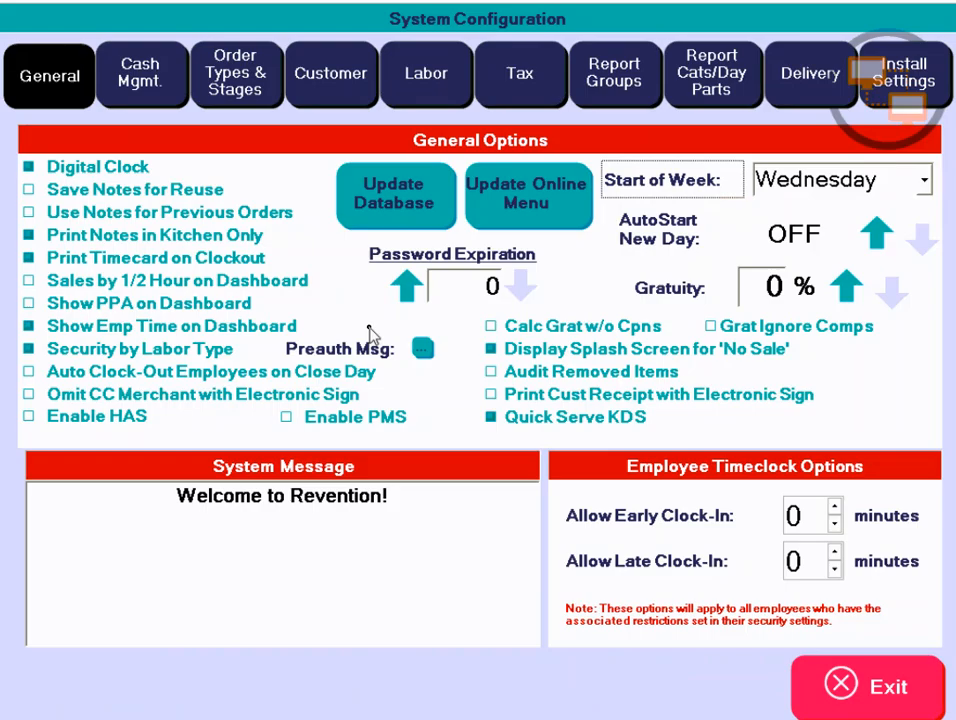
{"action": "left_click", "coordinate": [250, 366]}
{"action": "left_click", "coordinate": [840, 684]}
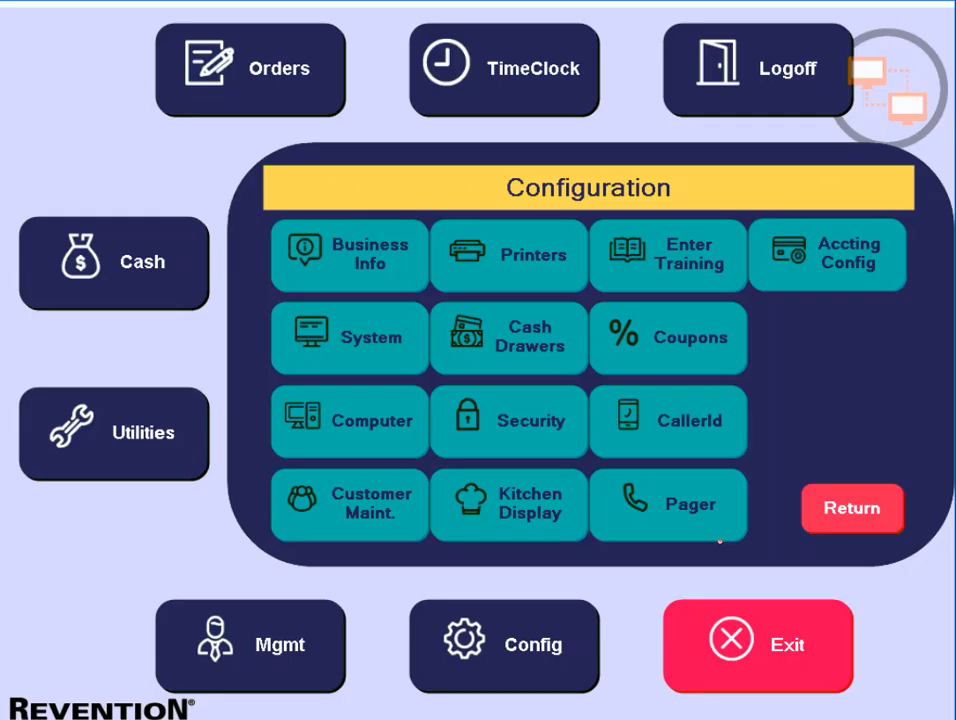
{"action": "left_click", "coordinate": [553, 646]}
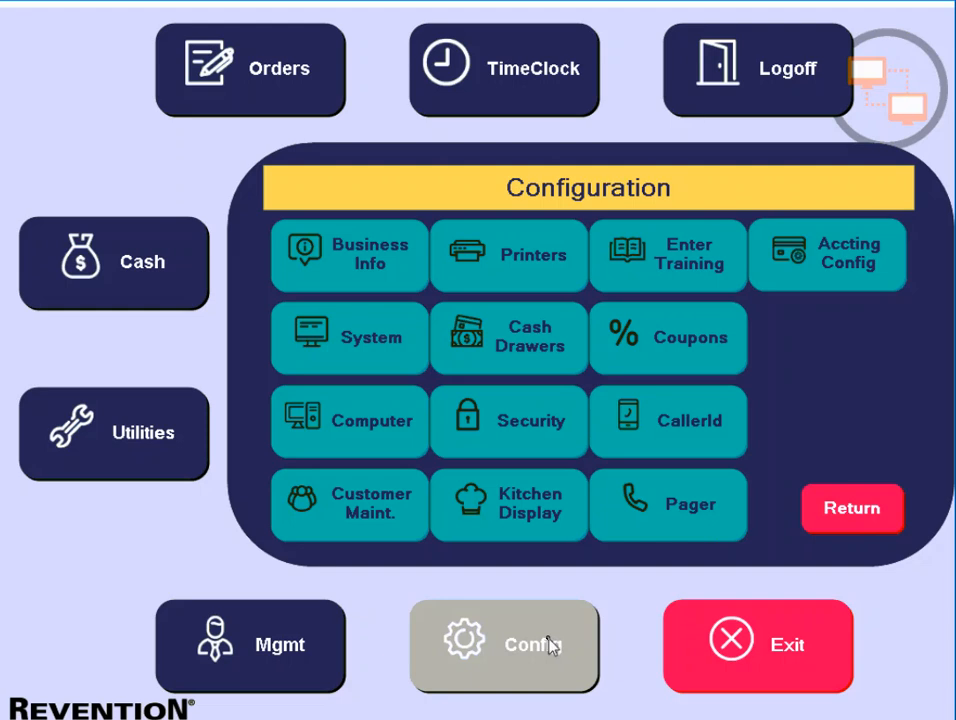
Open Security configuration, approving access with the PIN.
{"action": "left_click", "coordinate": [546, 440]}
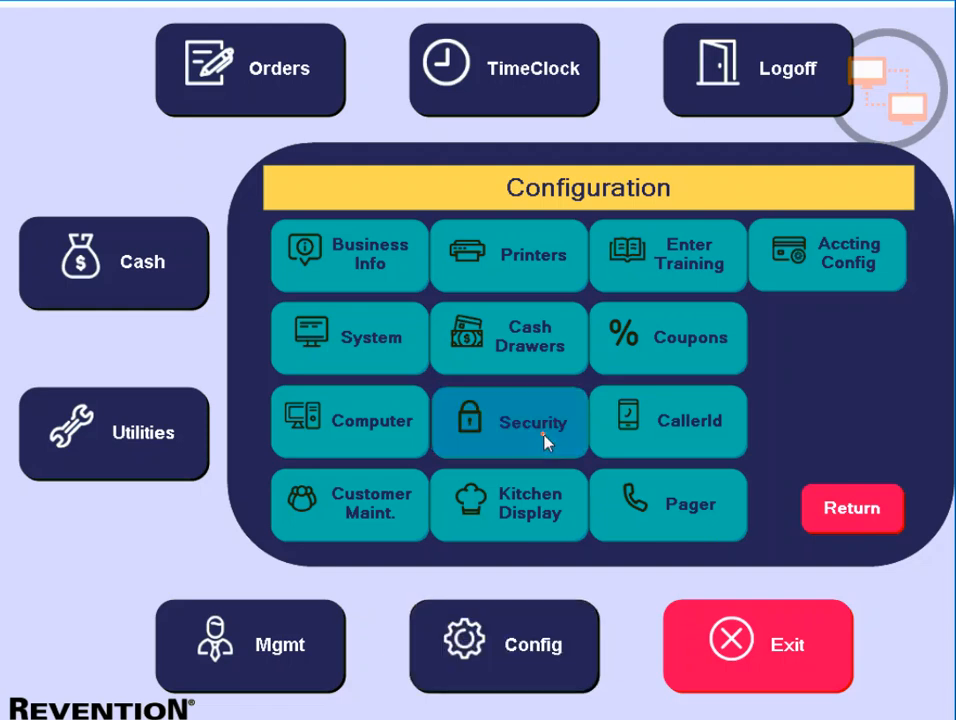
{"action": "type", "text": "•••••"}
{"action": "key", "text": "Return"}
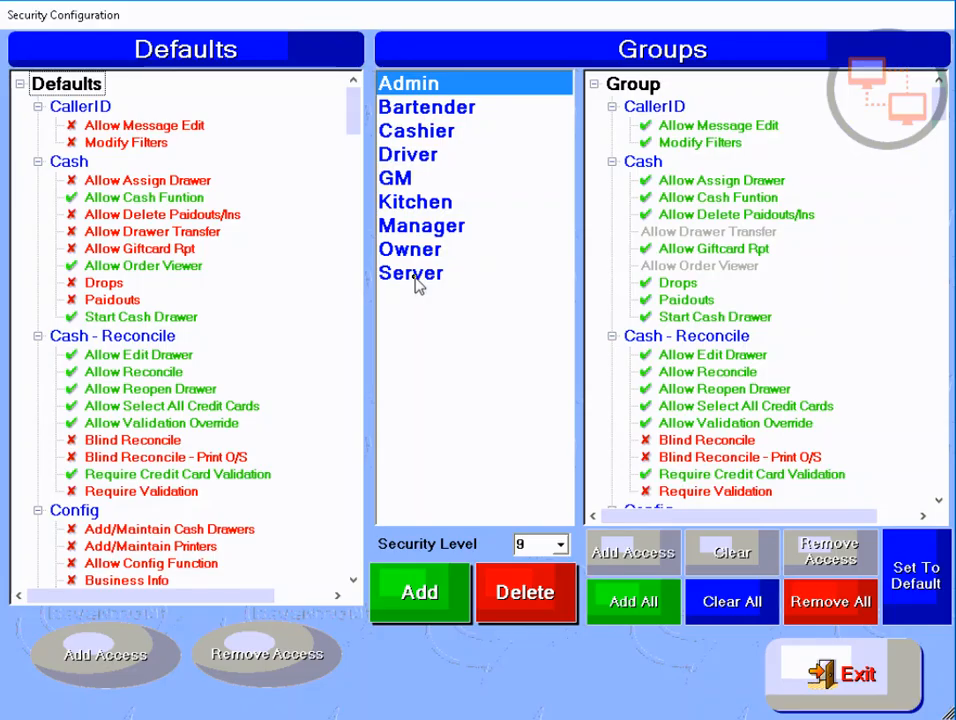
Grant the Server group the Update Orders for Server permission.
{"action": "left_click", "coordinate": [417, 279]}
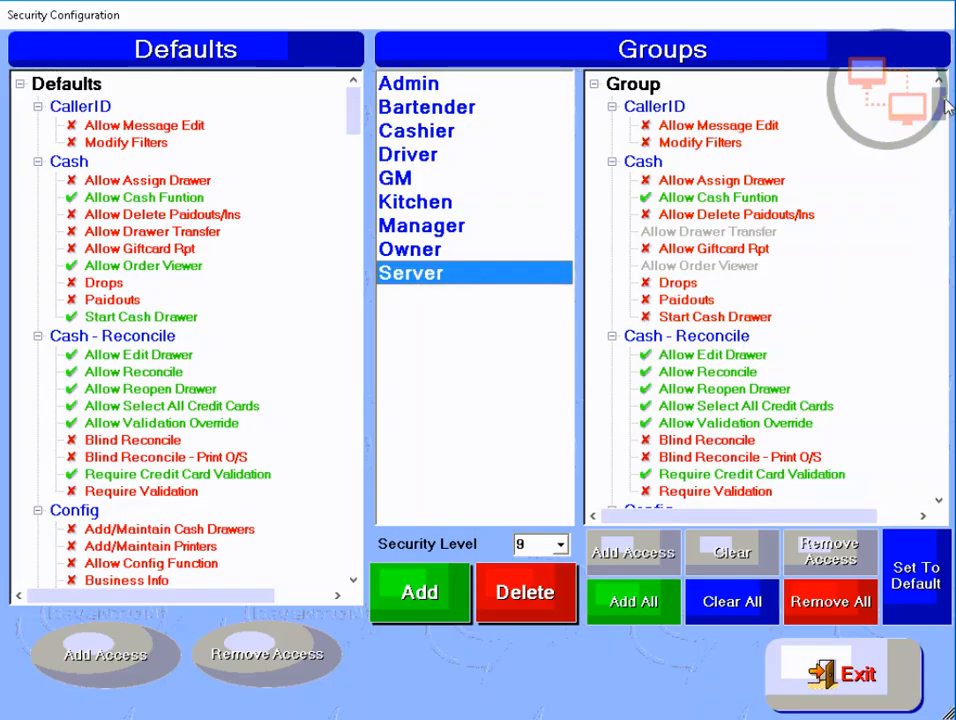
{"action": "left_click_drag", "start_coordinate": [936, 103], "coordinate": [940, 347]}
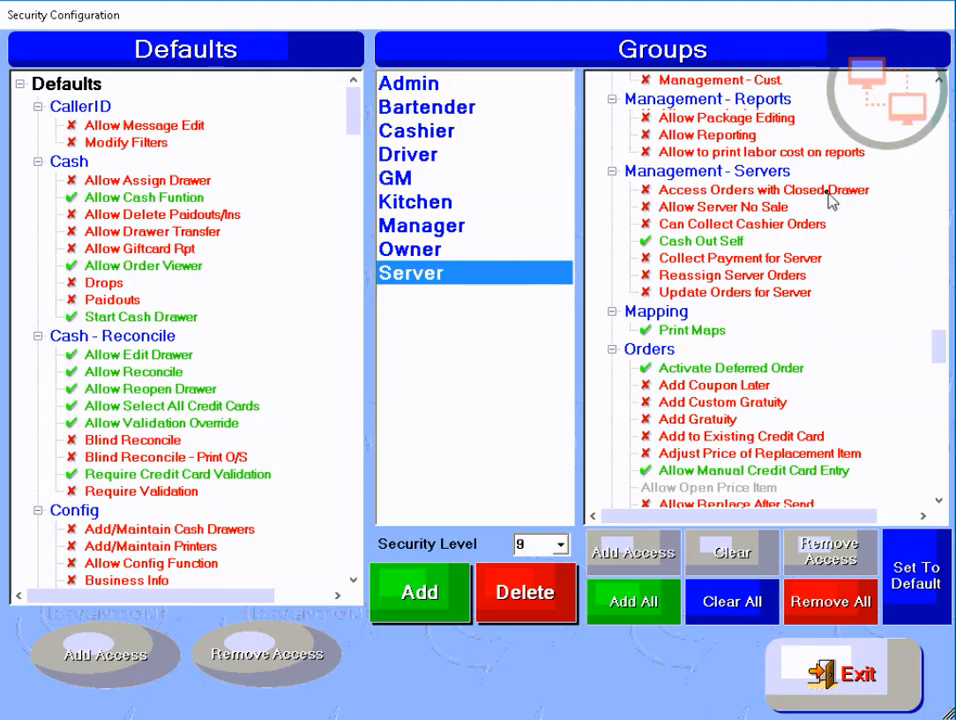
{"action": "left_click", "coordinate": [730, 292]}
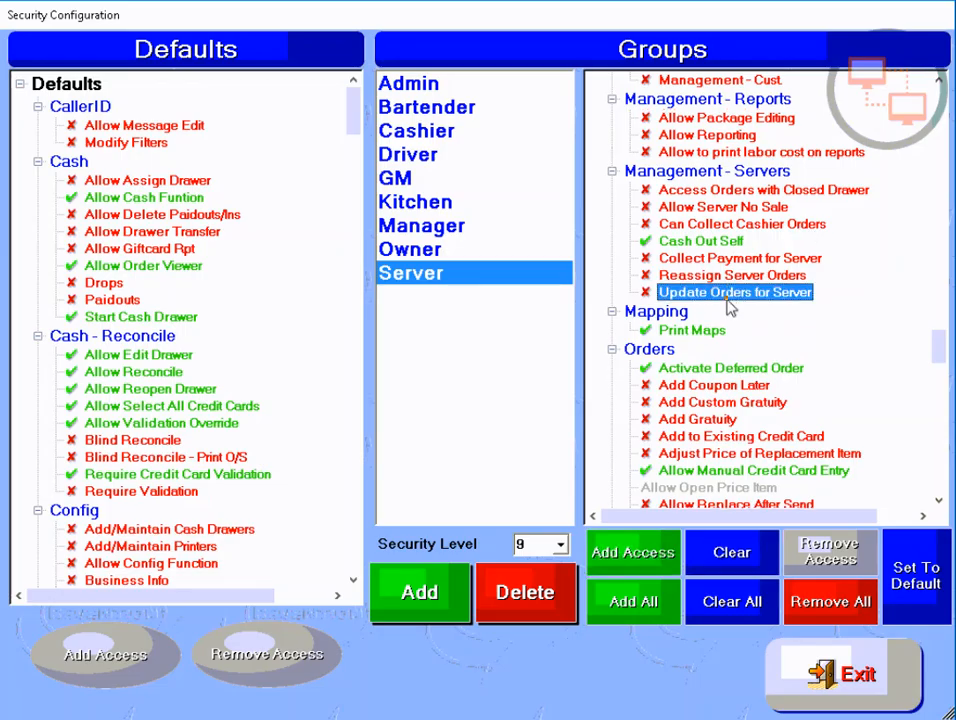
{"action": "left_click", "coordinate": [641, 559]}
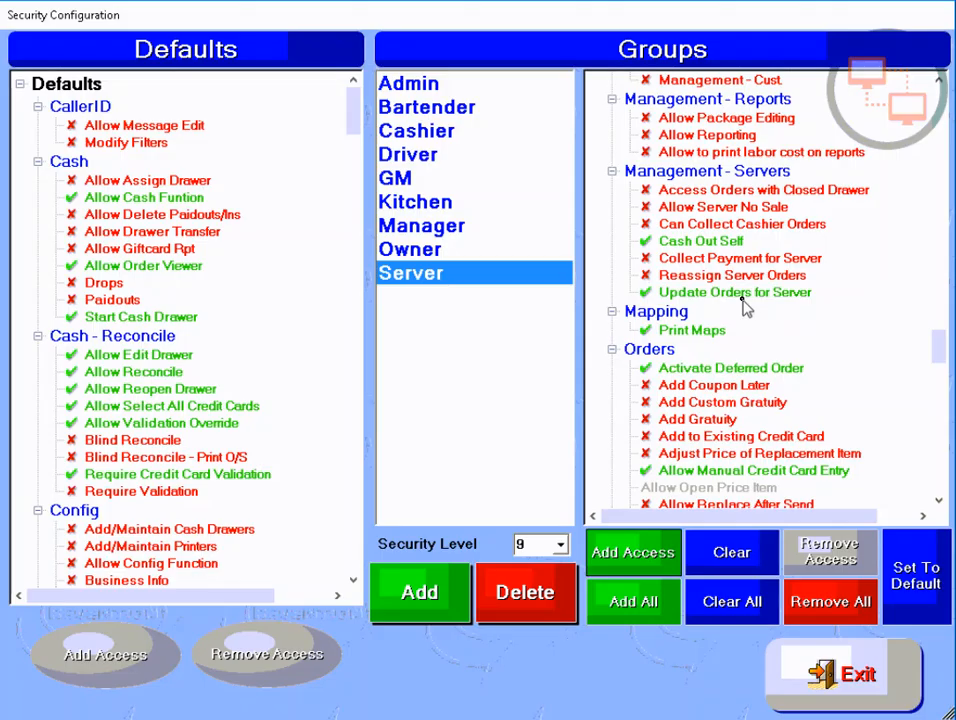
Review the Owner, Manager, Kitchen, GM and Driver group permissions, then exit Security Configuration.
{"action": "left_click", "coordinate": [422, 248]}
{"action": "left_click", "coordinate": [421, 226]}
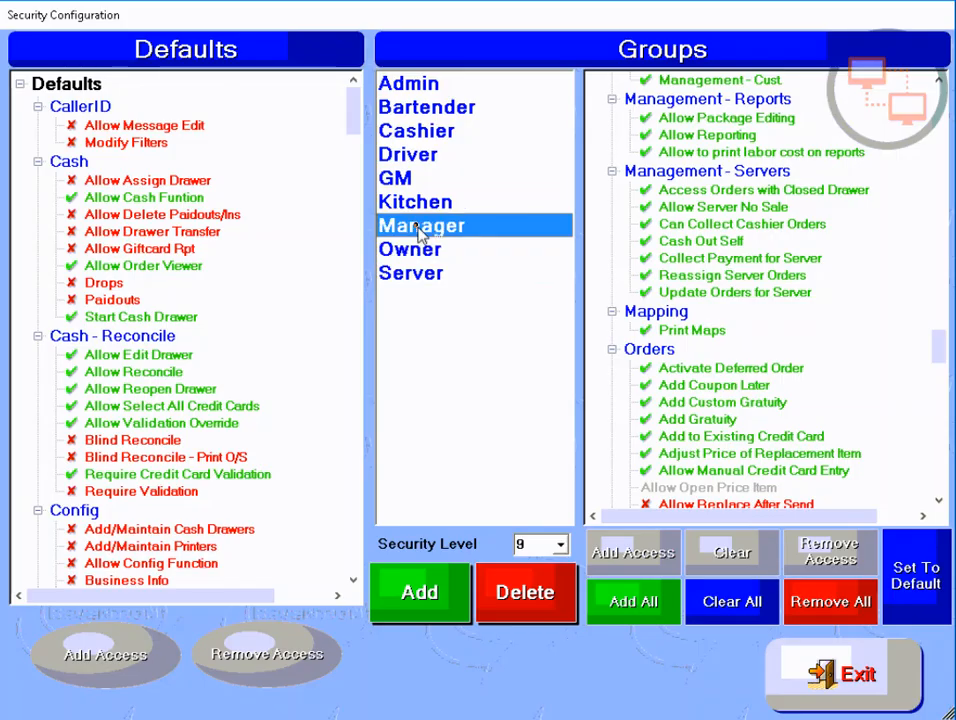
{"action": "left_click", "coordinate": [415, 202]}
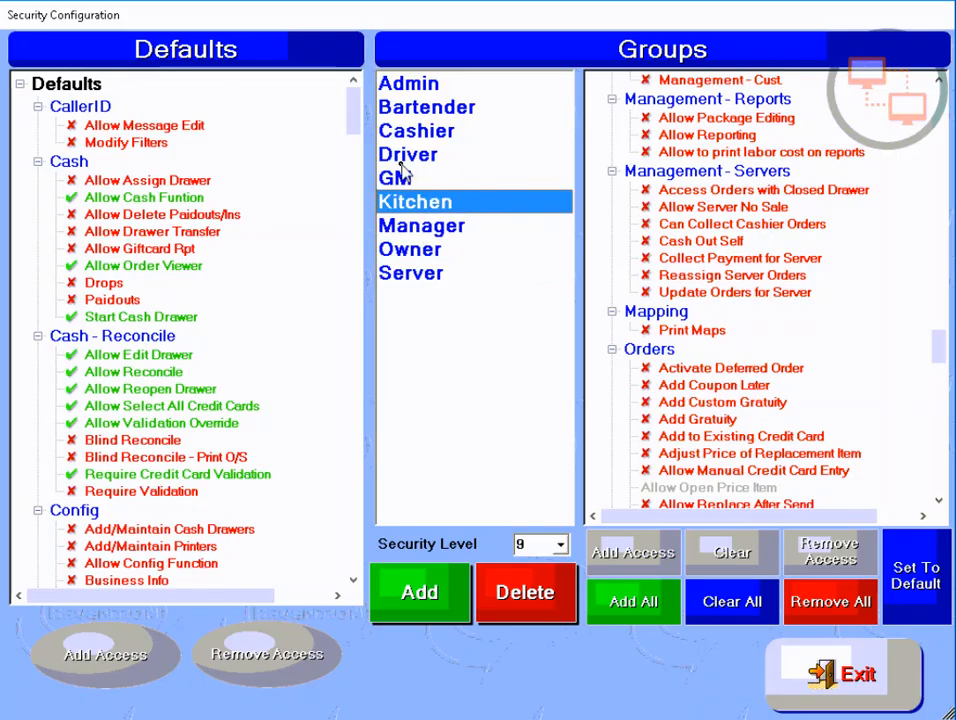
{"action": "left_click", "coordinate": [403, 178]}
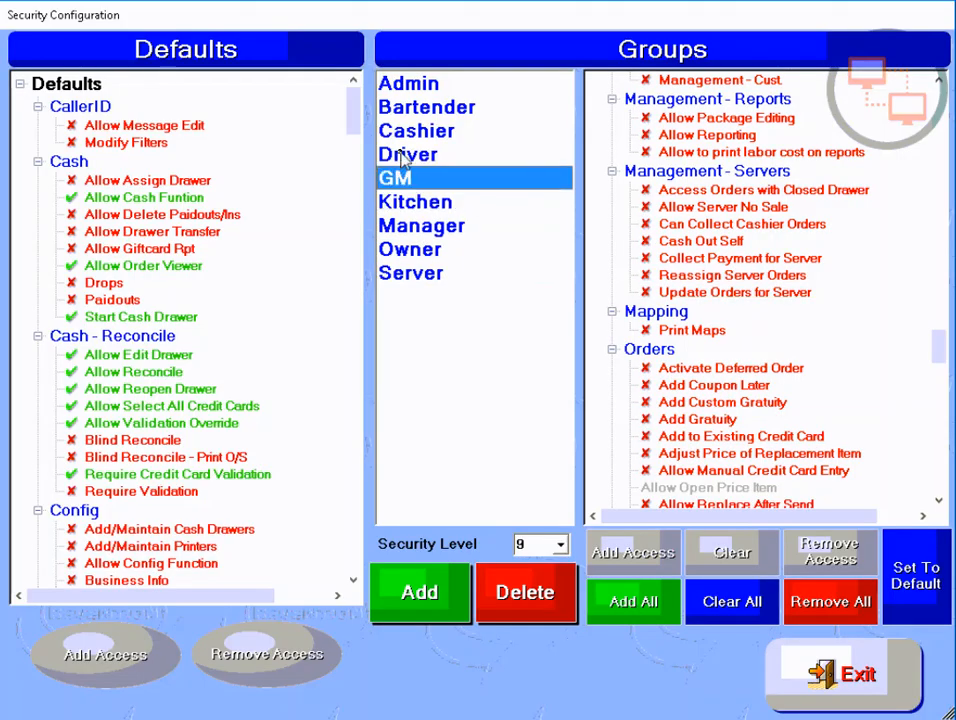
{"action": "left_click", "coordinate": [405, 156]}
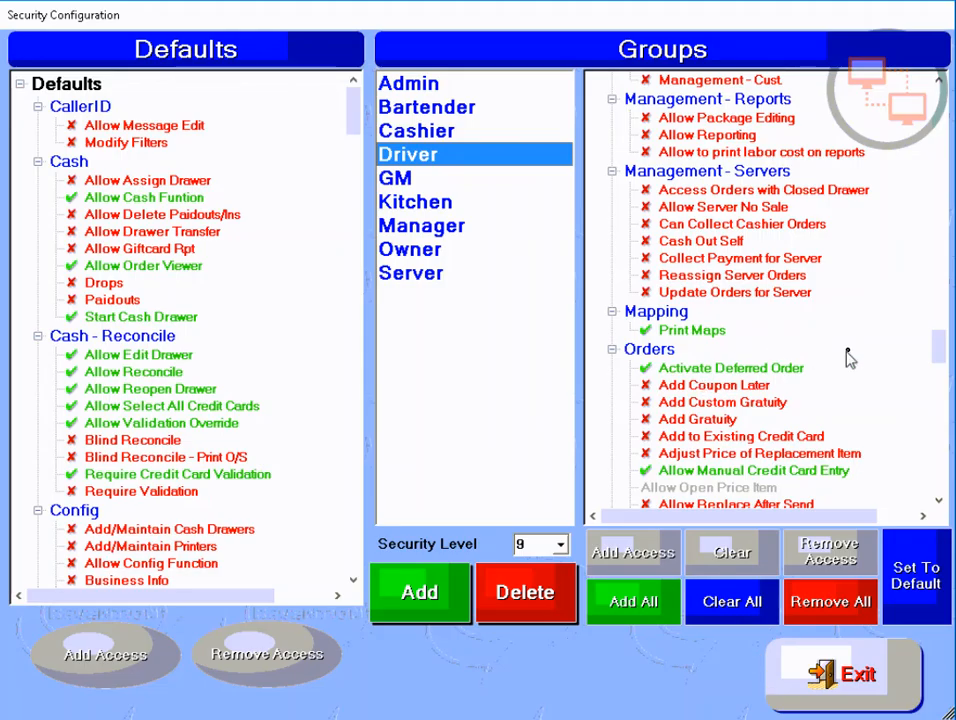
{"action": "left_click_drag", "start_coordinate": [937, 348], "coordinate": [941, 377]}
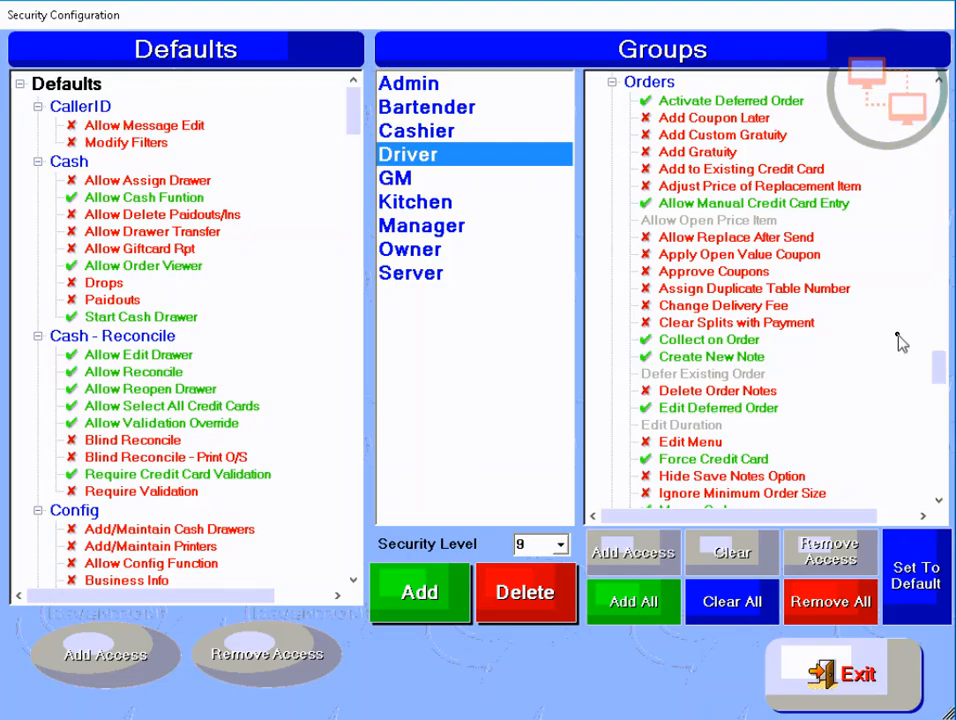
{"action": "left_click_drag", "start_coordinate": [933, 369], "coordinate": [913, 297]}
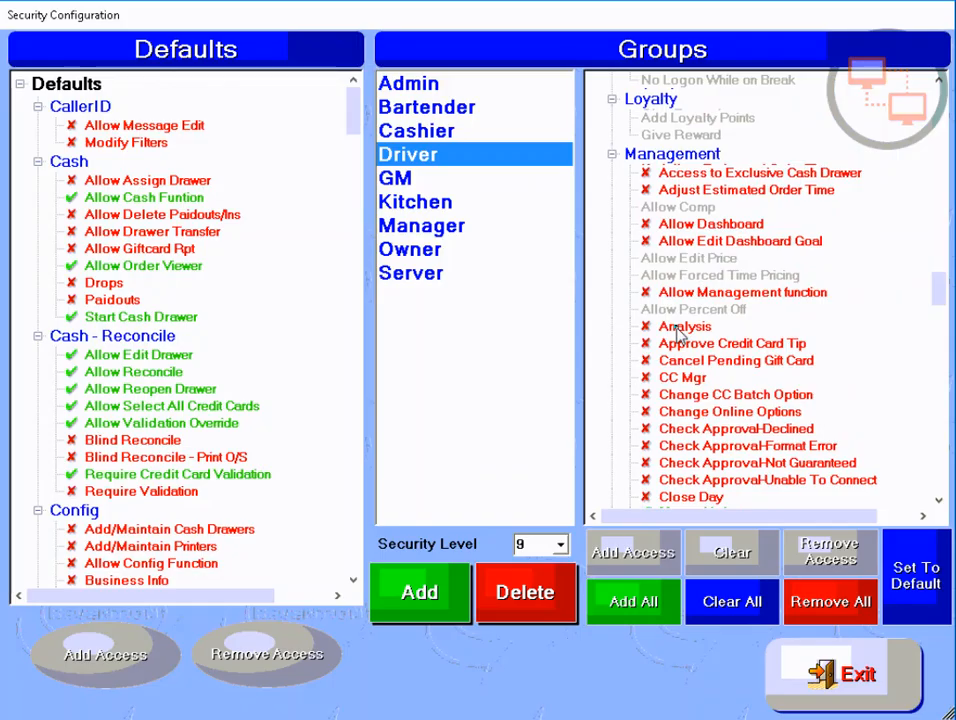
{"action": "left_click", "coordinate": [857, 683]}
Open Employee maintenance under Mgmt with the approval PIN and select the test driver employee.
{"action": "left_click", "coordinate": [280, 668]}
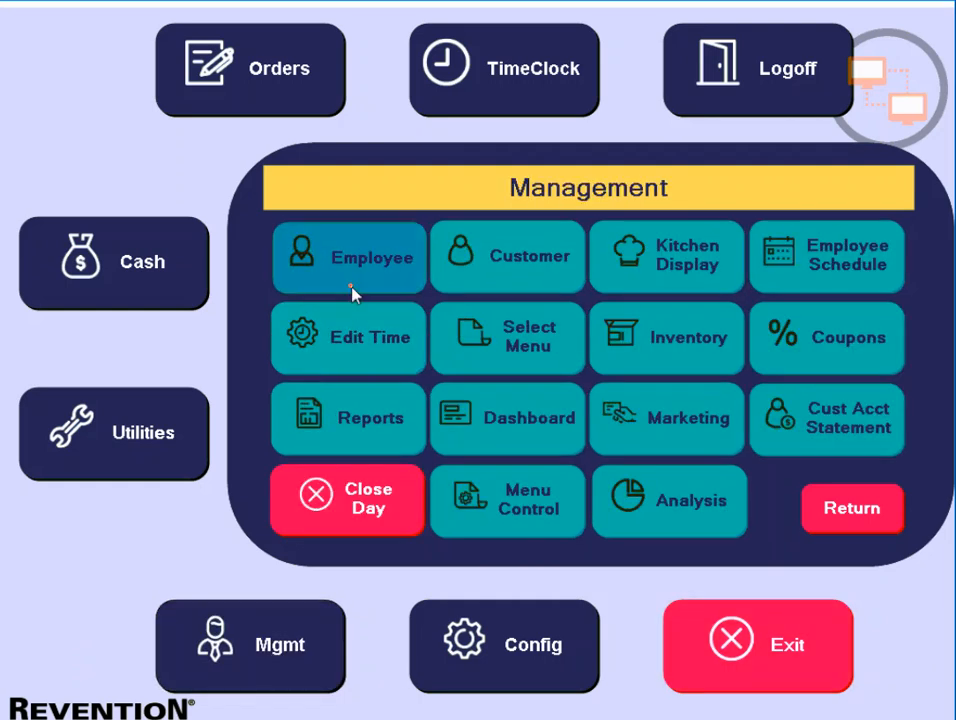
{"action": "left_click", "coordinate": [352, 290]}
{"action": "type", "text": "12345"}
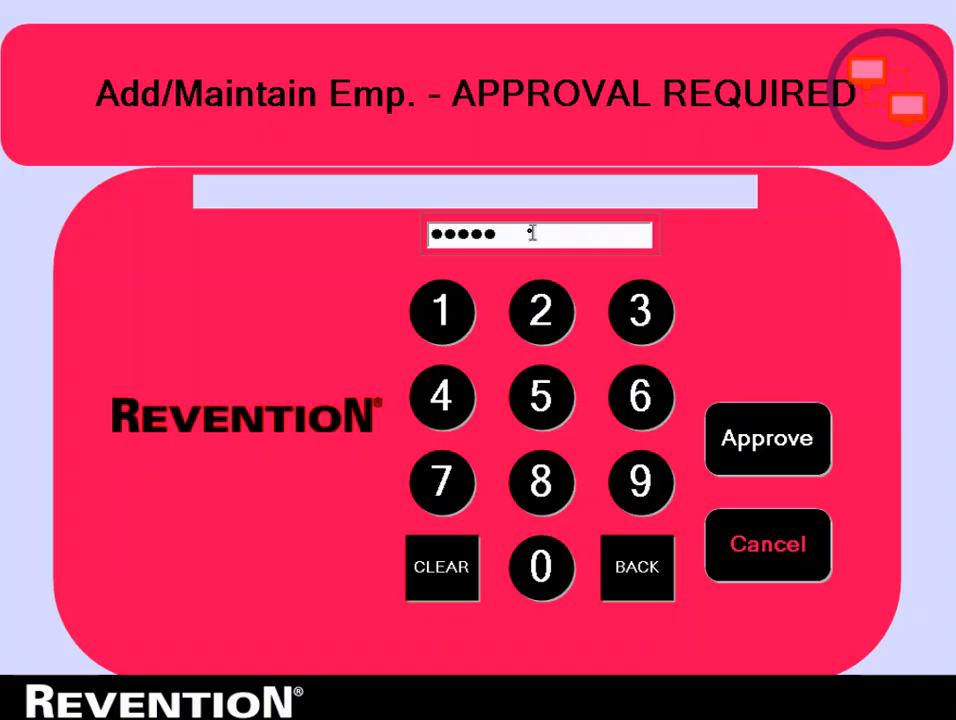
{"action": "key", "text": "Return"}
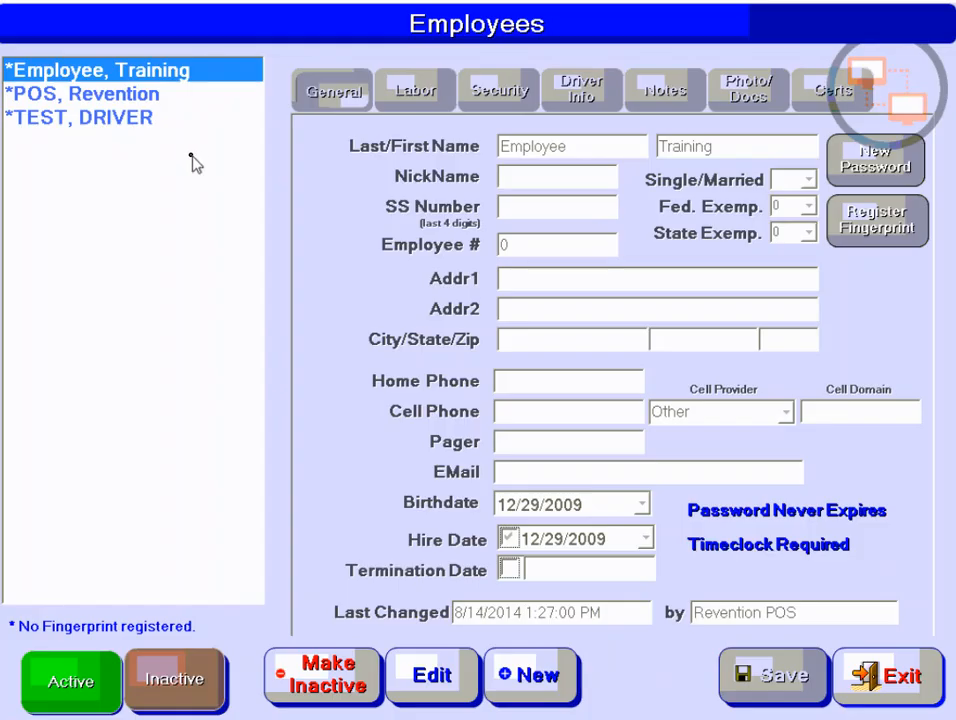
{"action": "left_click", "coordinate": [98, 96]}
{"action": "left_click", "coordinate": [98, 118]}
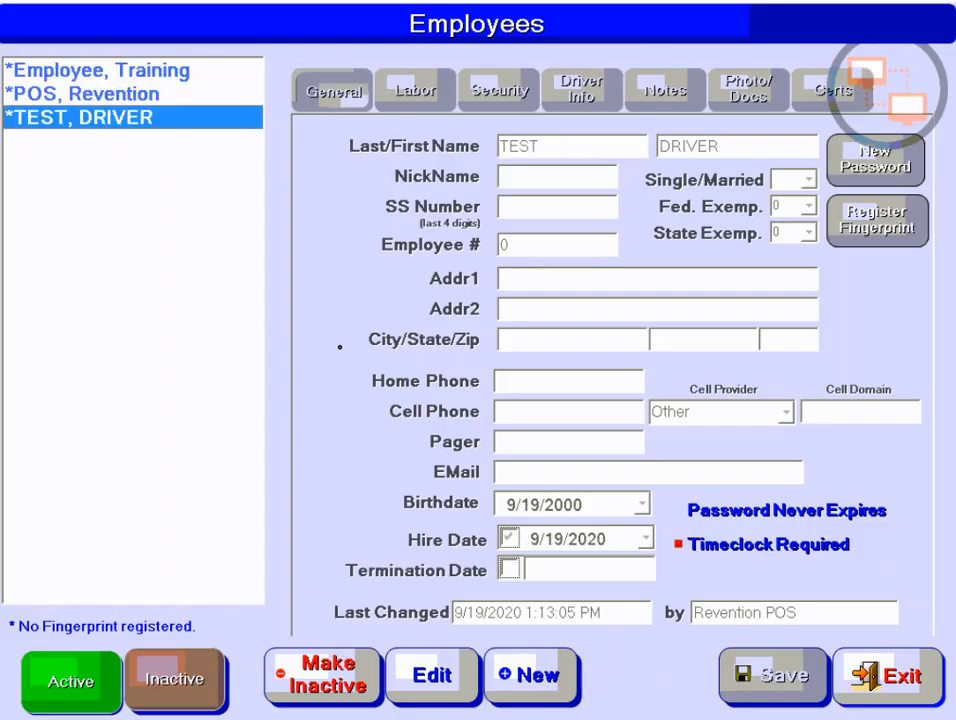
Edit the test driver's record and scroll the Security tab's individual permissions to Orders.
{"action": "left_click", "coordinate": [432, 675]}
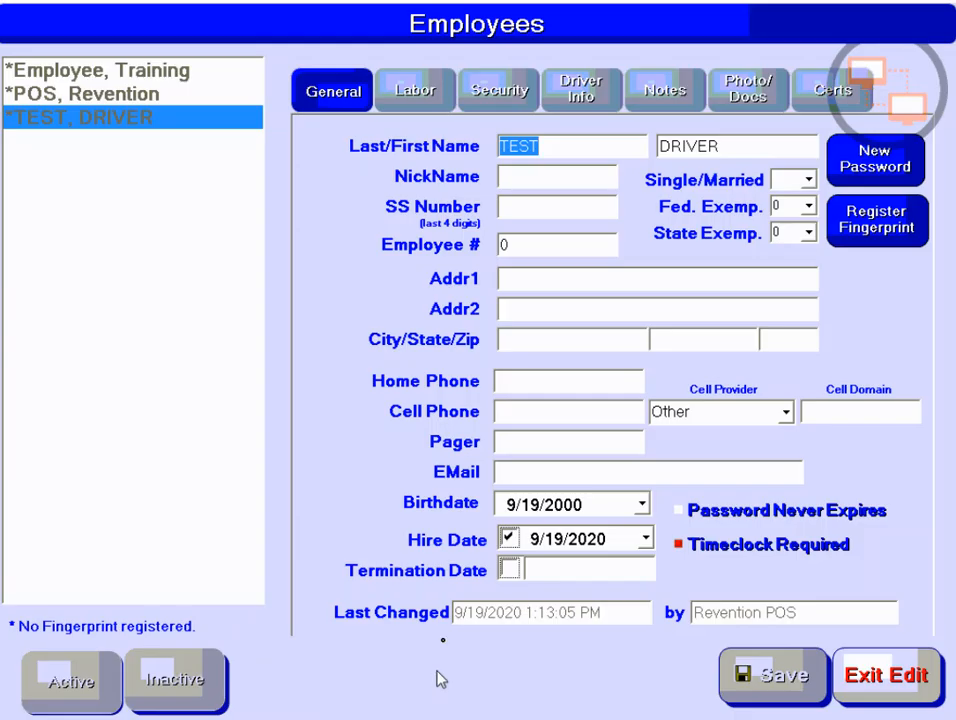
{"action": "left_click", "coordinate": [517, 108]}
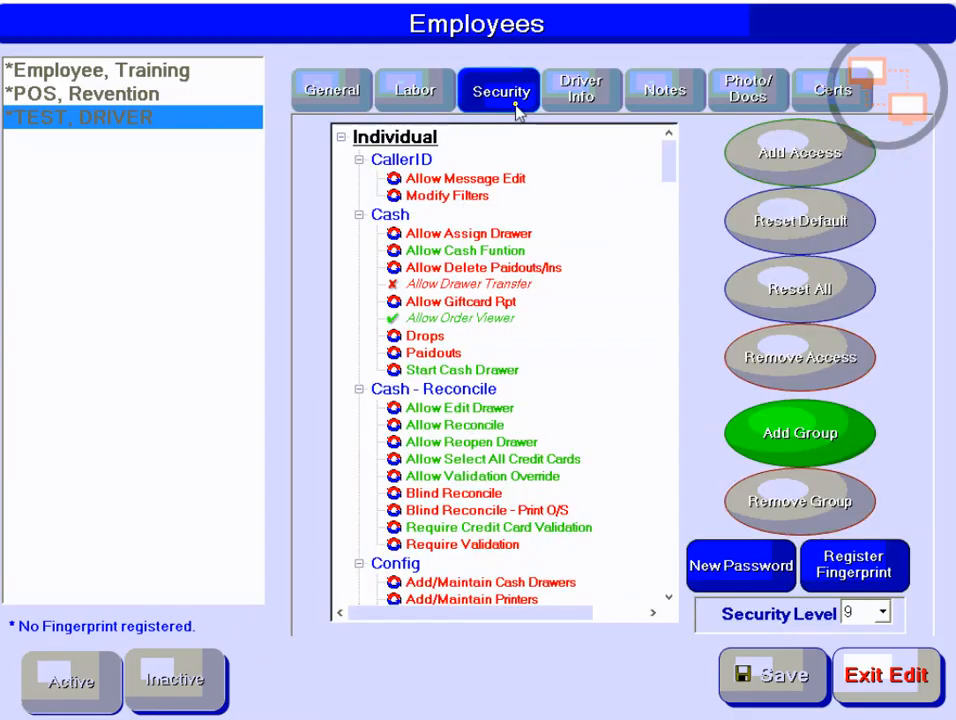
{"action": "left_click_drag", "start_coordinate": [668, 185], "coordinate": [668, 375]}
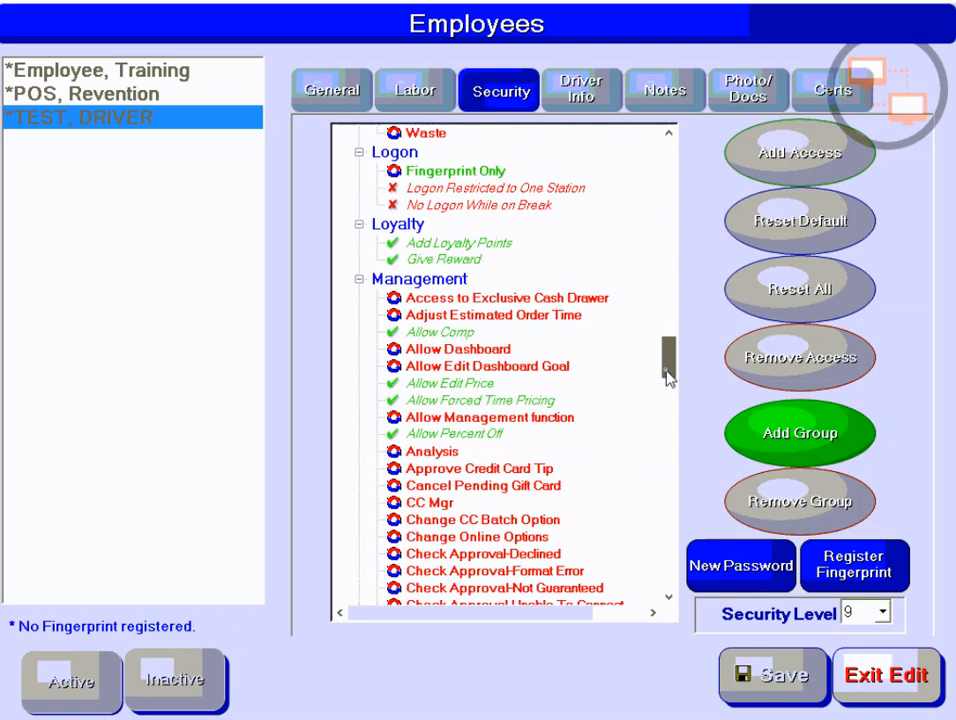
{"action": "left_click_drag", "start_coordinate": [668, 375], "coordinate": [670, 385]}
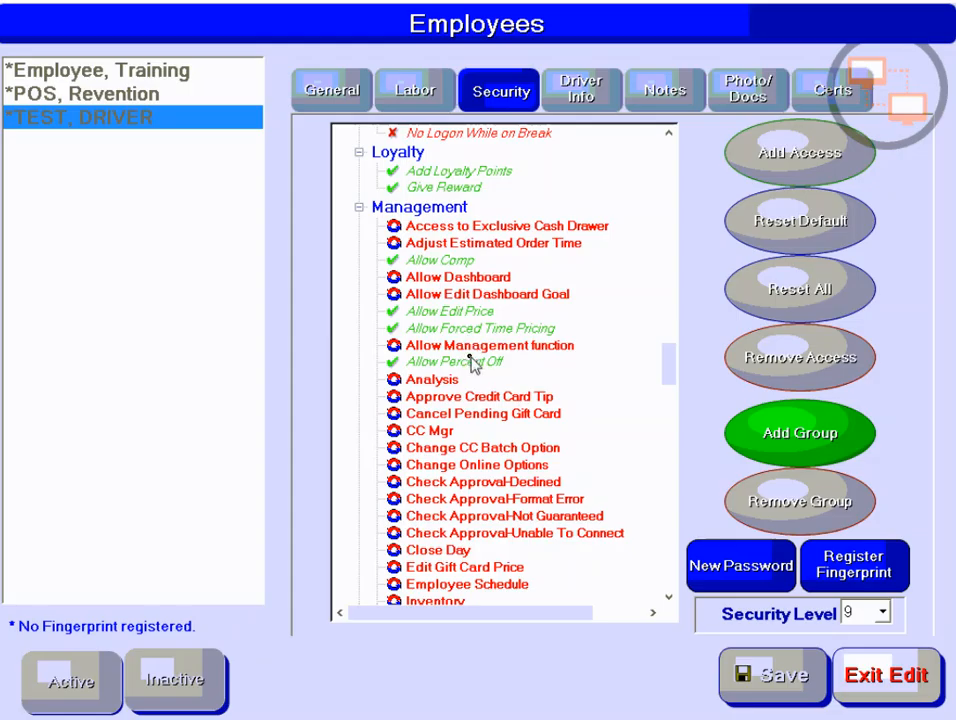
{"action": "left_click_drag", "start_coordinate": [672, 380], "coordinate": [680, 487]}
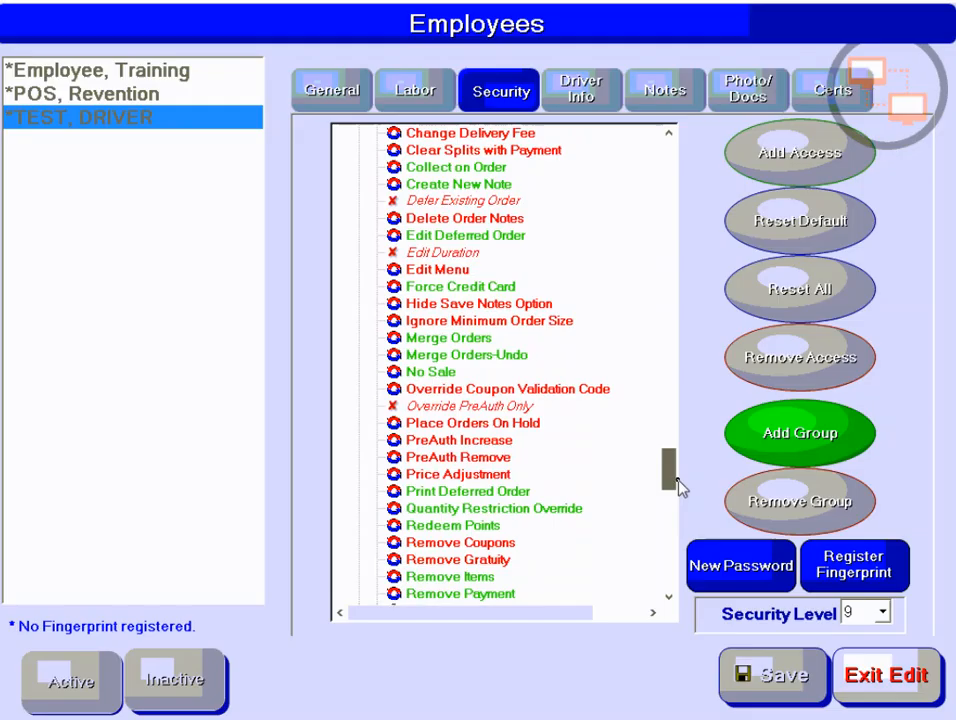
{"action": "left_click_drag", "start_coordinate": [680, 487], "coordinate": [680, 497]}
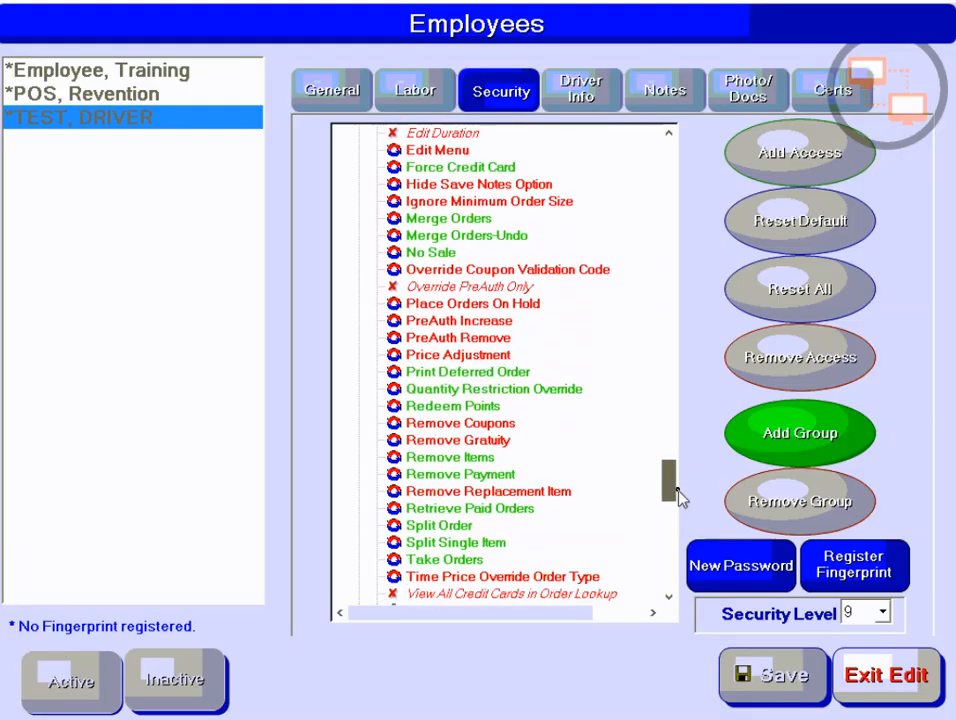
Add Remove Replacement Item access for the test driver and save the record on exiting edit.
{"action": "left_click", "coordinate": [494, 492]}
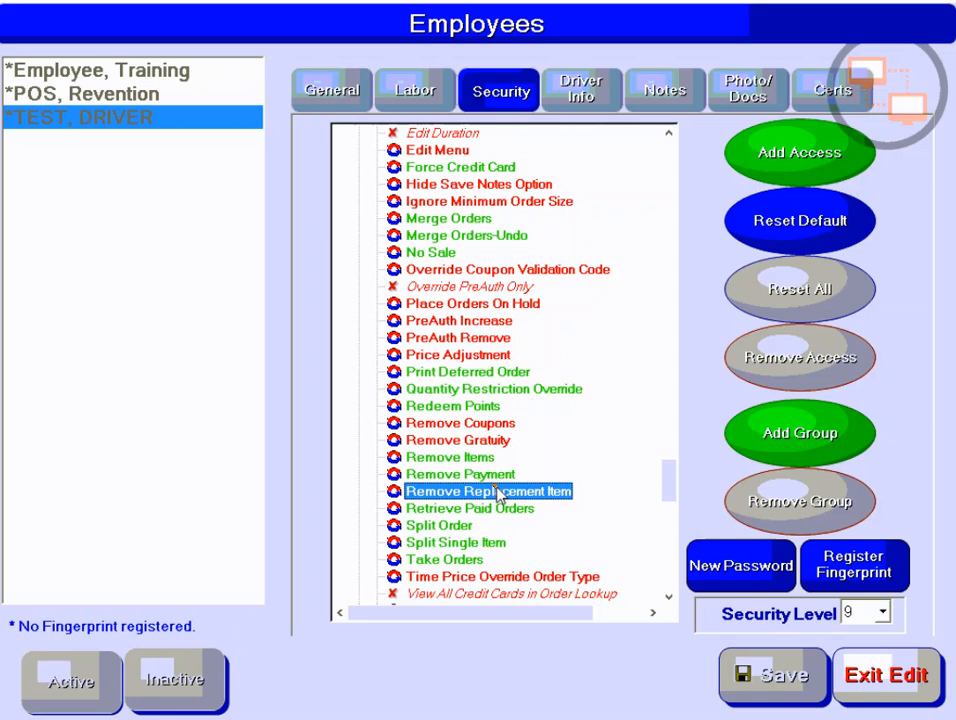
{"action": "left_click", "coordinate": [765, 160]}
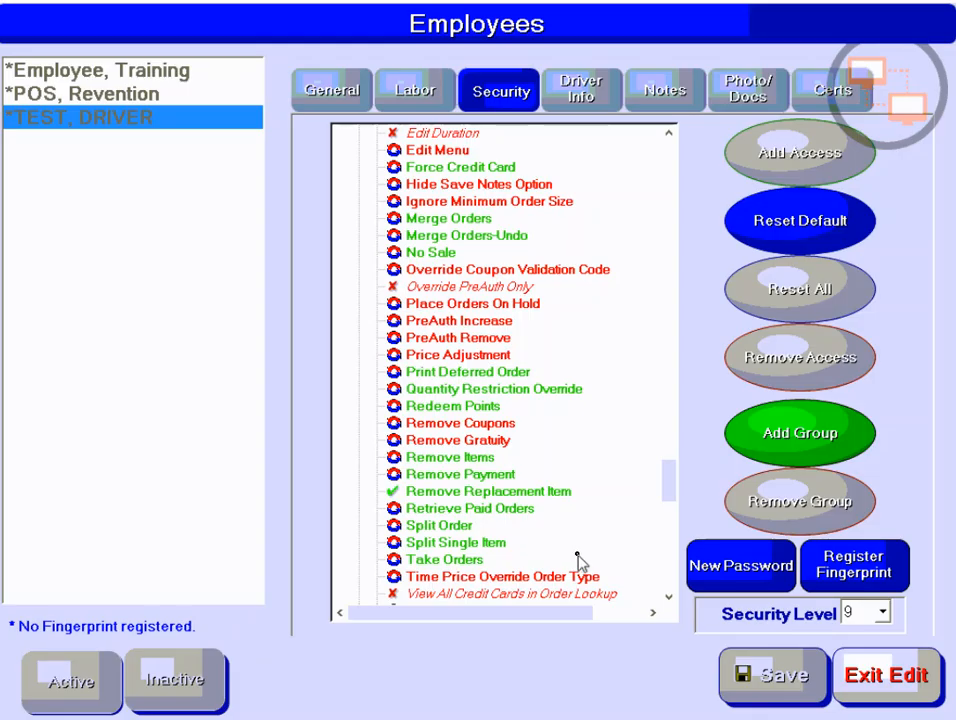
{"action": "left_click", "coordinate": [885, 676]}
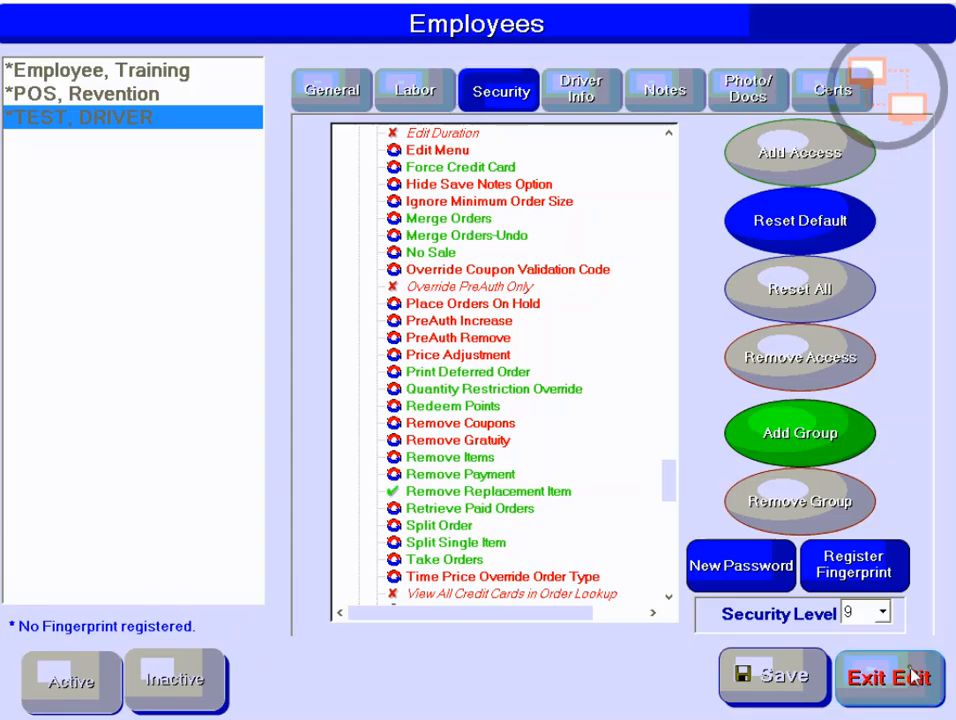
{"action": "left_click", "coordinate": [425, 463]}
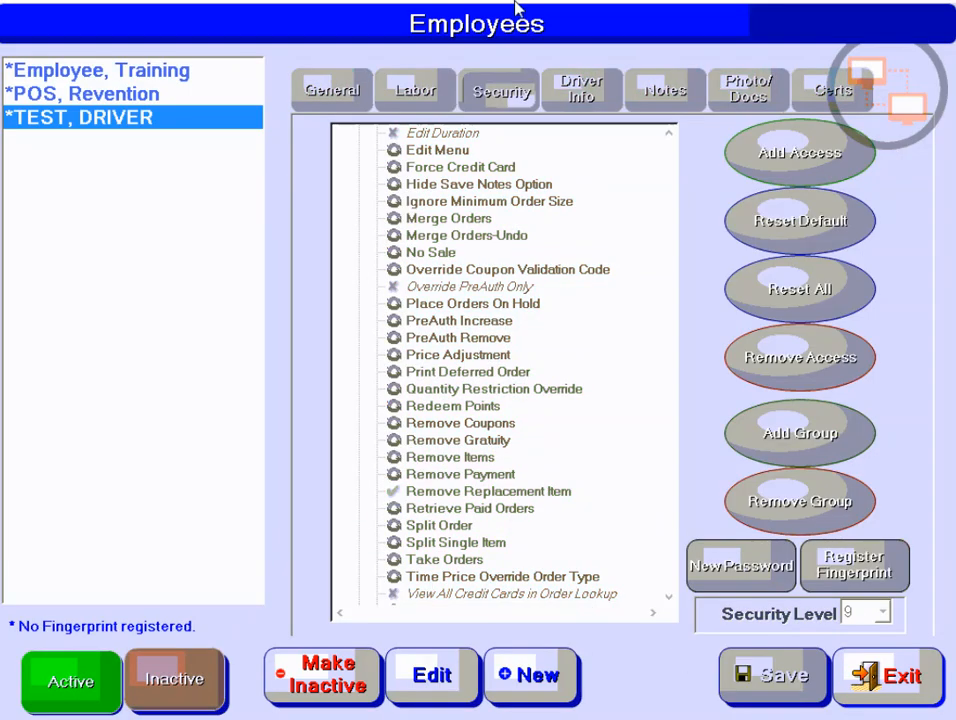